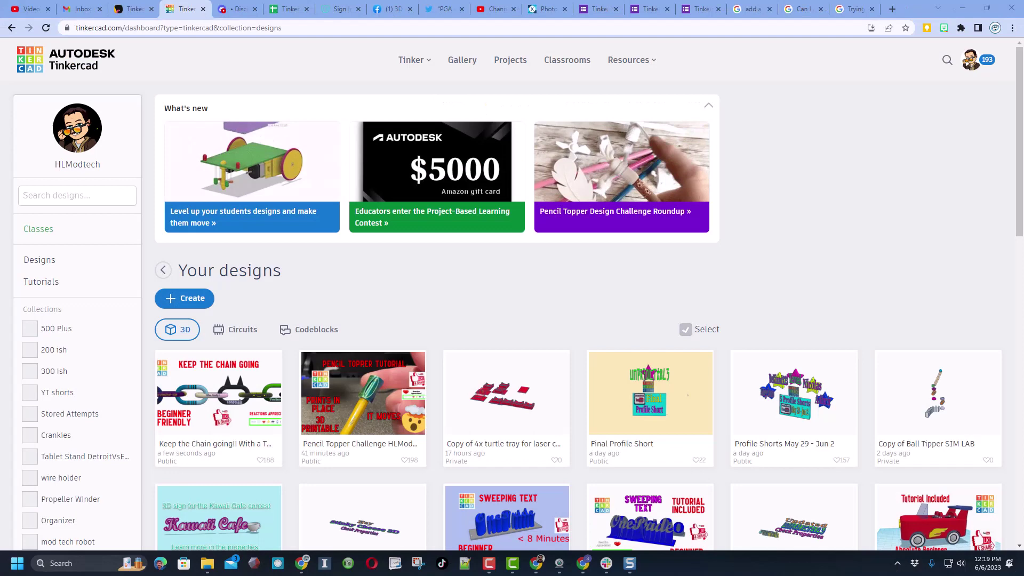
# Open the Keep the Chain going design page and make a personal copy with Copy and Tinker.
pyautogui.click(218, 415)
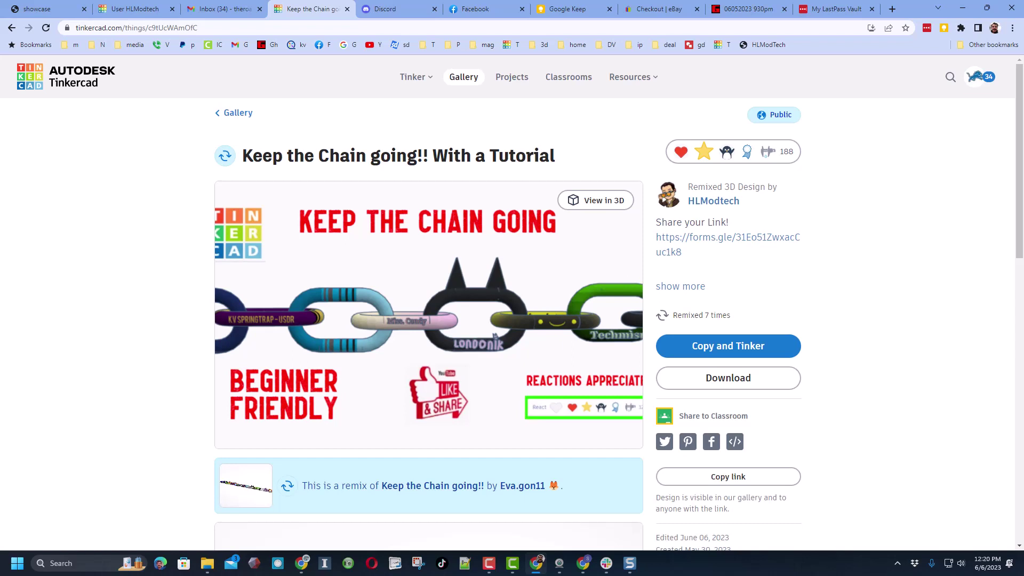
pyautogui.click(727, 351)
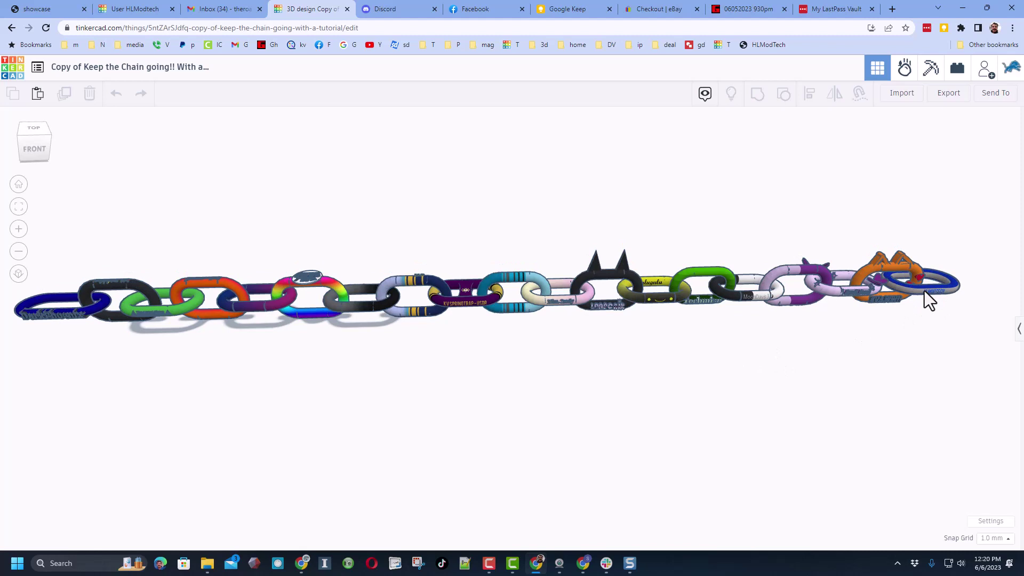
# Orbit the copied chain design to view the row of links from another angle.
pyautogui.moveTo(695, 367)
pyautogui.mouseDown(button='right')
pyautogui.moveTo(660, 256)
pyautogui.moveTo(787, 253)
pyautogui.mouseUp(button='right')
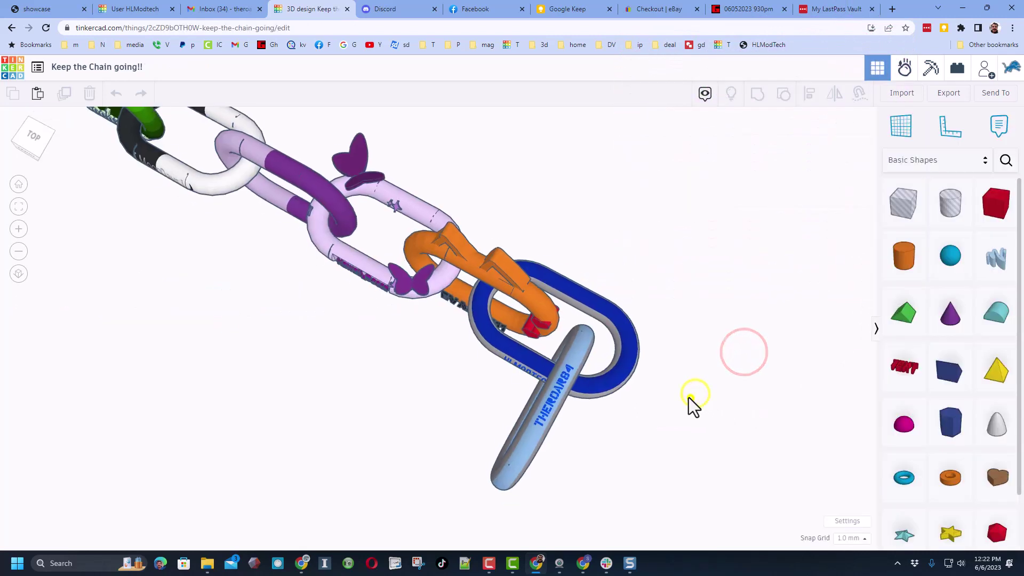
# Delete all 32 other chain links and the leftover small parts.
pyautogui.moveTo(689, 398); pyautogui.dragTo(617, 401, button='right')
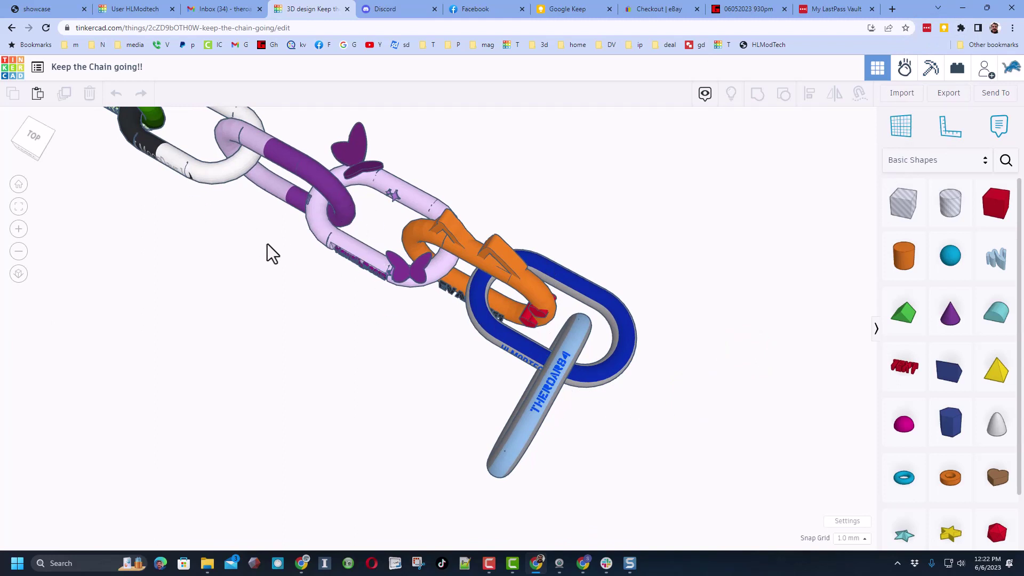
pyautogui.scroll(-5, 272, 253)
pyautogui.moveTo(77, 196); pyautogui.dragTo(664, 448)
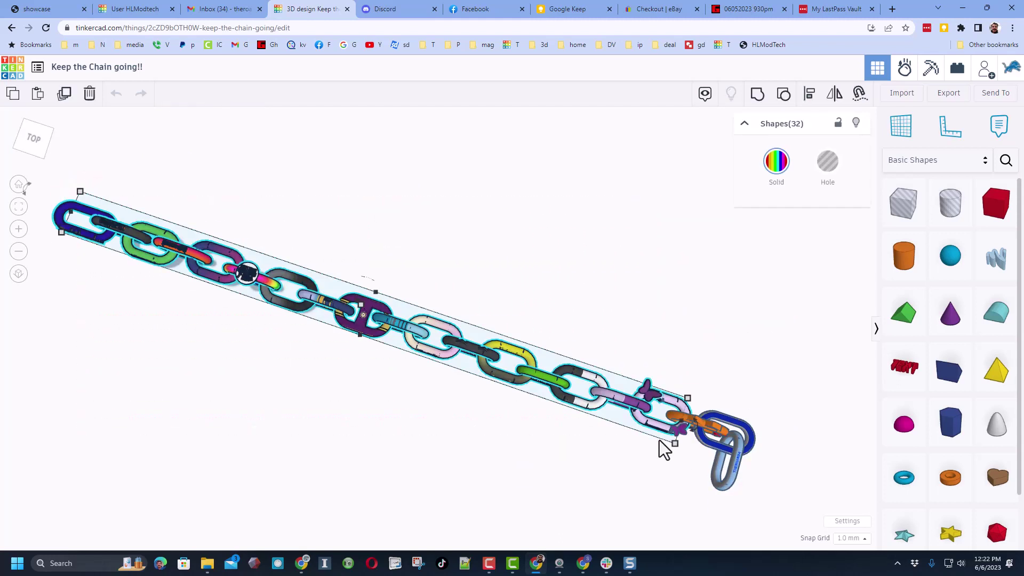
pyautogui.press('Delete')
pyautogui.click(679, 439)
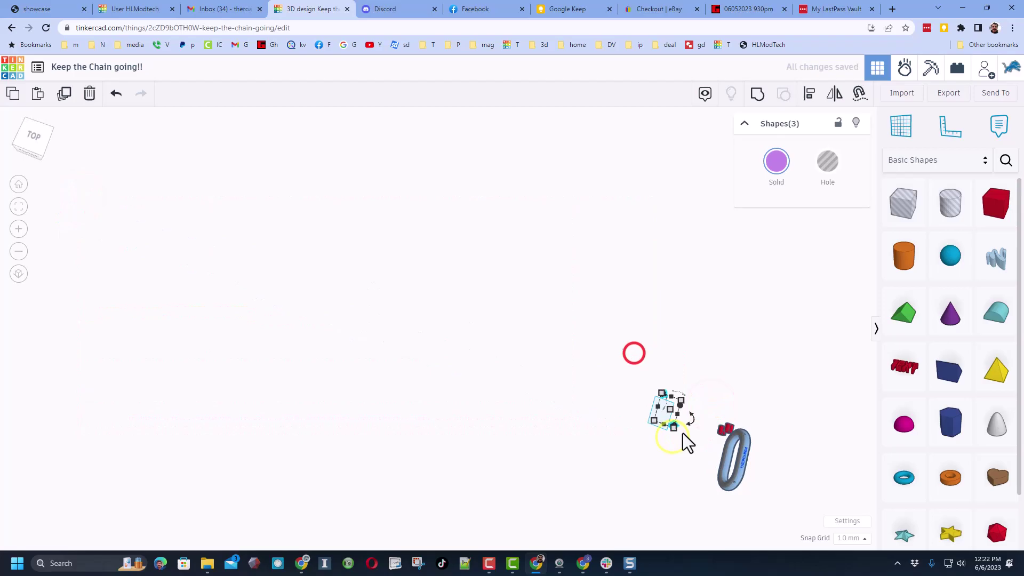
pyautogui.press('Delete')
# Reposition and frame the light-blue THEROAR84 link, then delete the two red cylinders.
pyautogui.click(735, 484)
pyautogui.moveTo(735, 484); pyautogui.dragTo(696, 459)
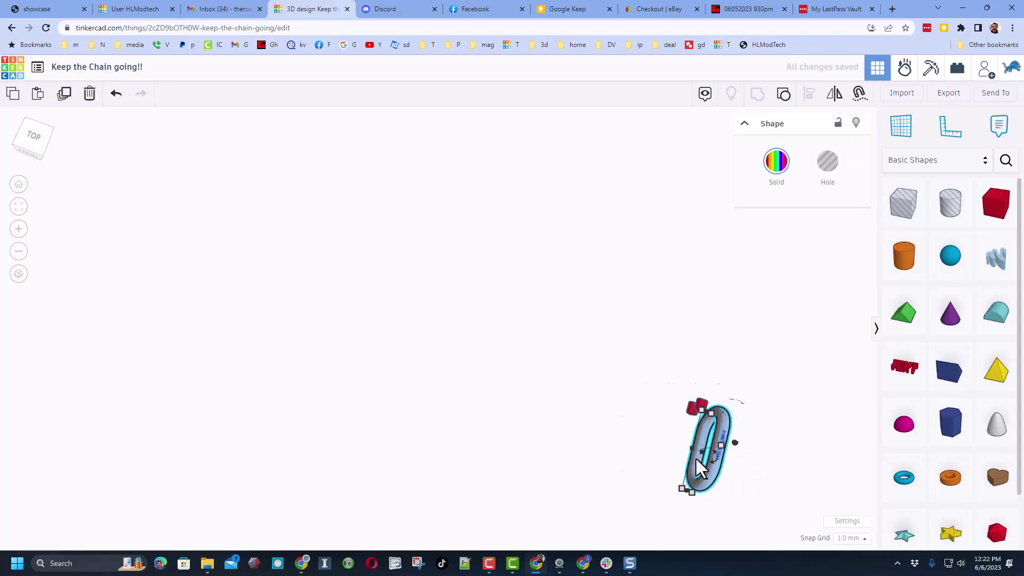
pyautogui.press('f')
pyautogui.moveTo(679, 437); pyautogui.dragTo(523, 257, button='right')
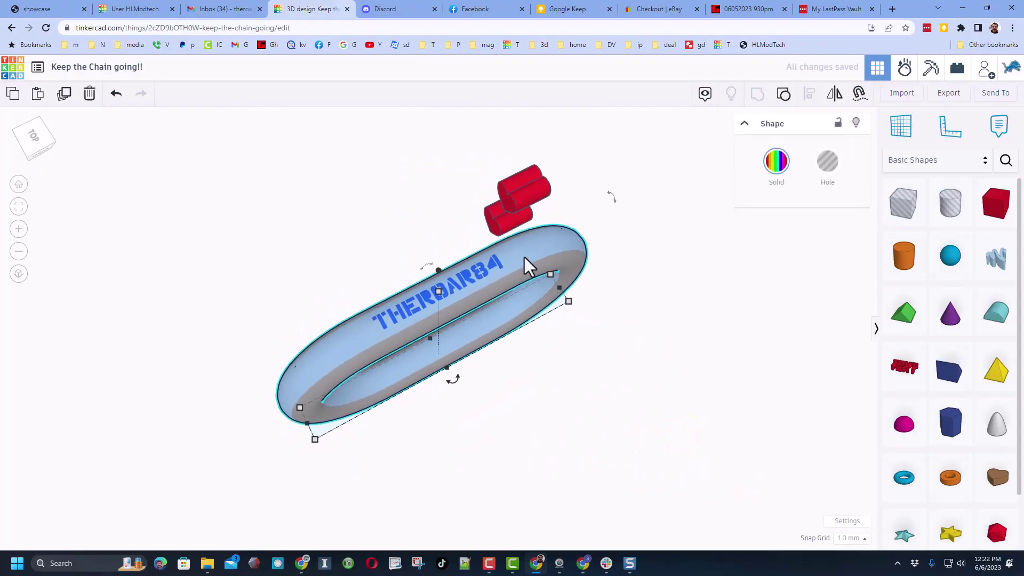
pyautogui.moveTo(424, 134); pyautogui.dragTo(533, 222)
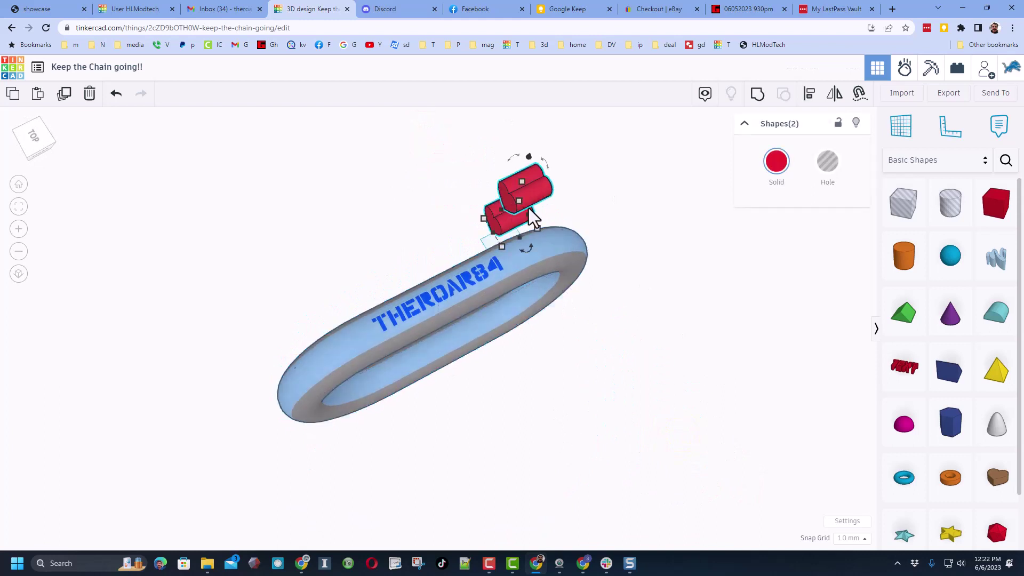
pyautogui.press('Delete')
pyautogui.moveTo(544, 348)
pyautogui.mouseDown(button='right')
pyautogui.moveTo(524, 336)
pyautogui.moveTo(534, 339)
pyautogui.mouseUp(button='right')
pyautogui.rightClick(541, 247)
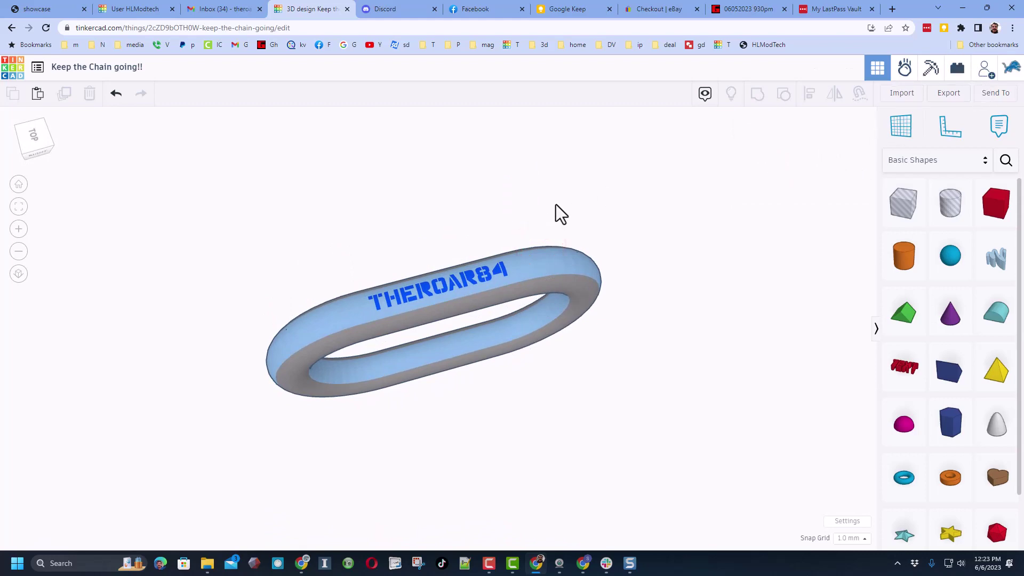
# Generate and copy a new collaboration link for the single-link design, then switch to the profile tab.
pyautogui.click(986, 70)
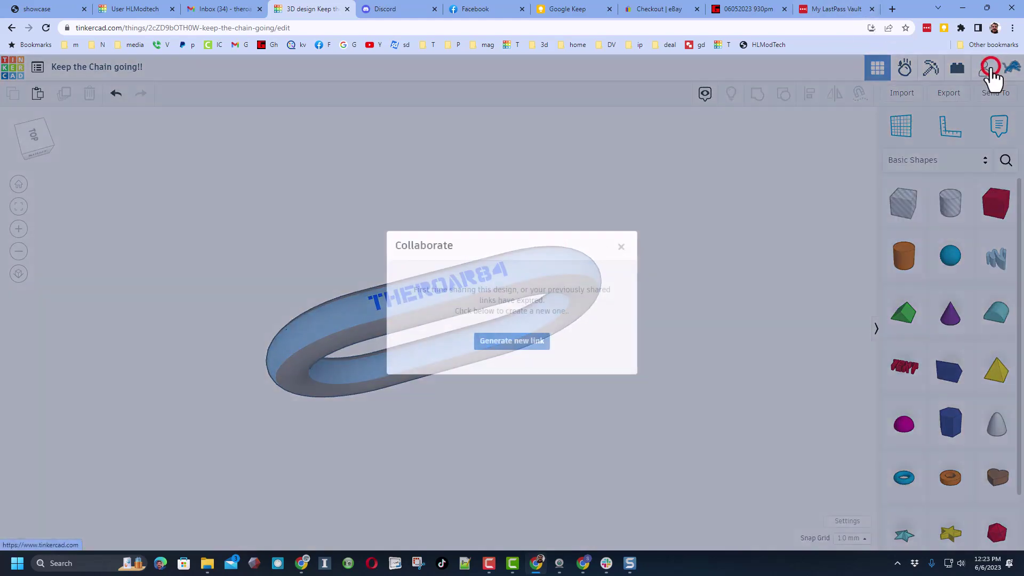
pyautogui.click(524, 341)
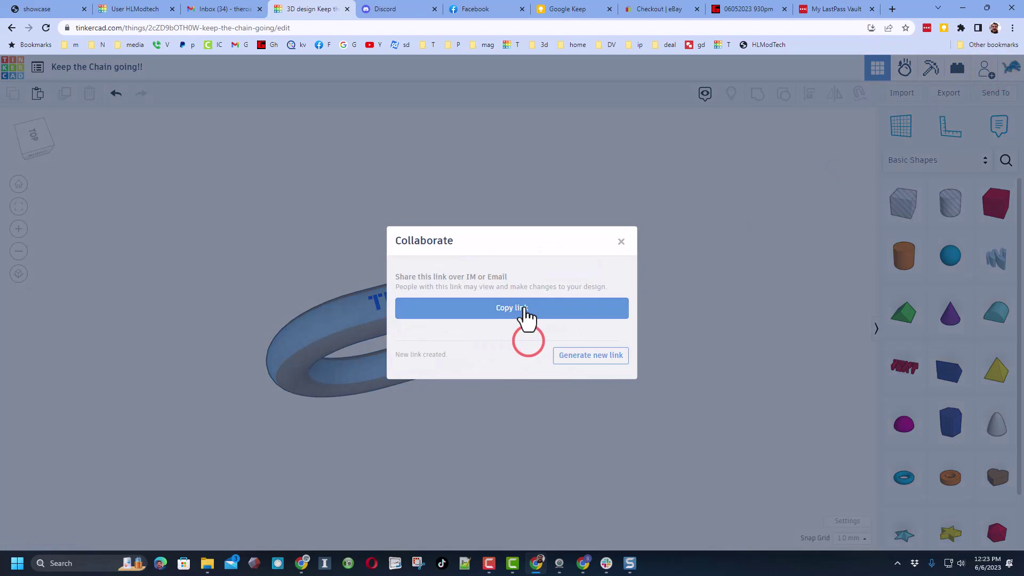
pyautogui.click(524, 311)
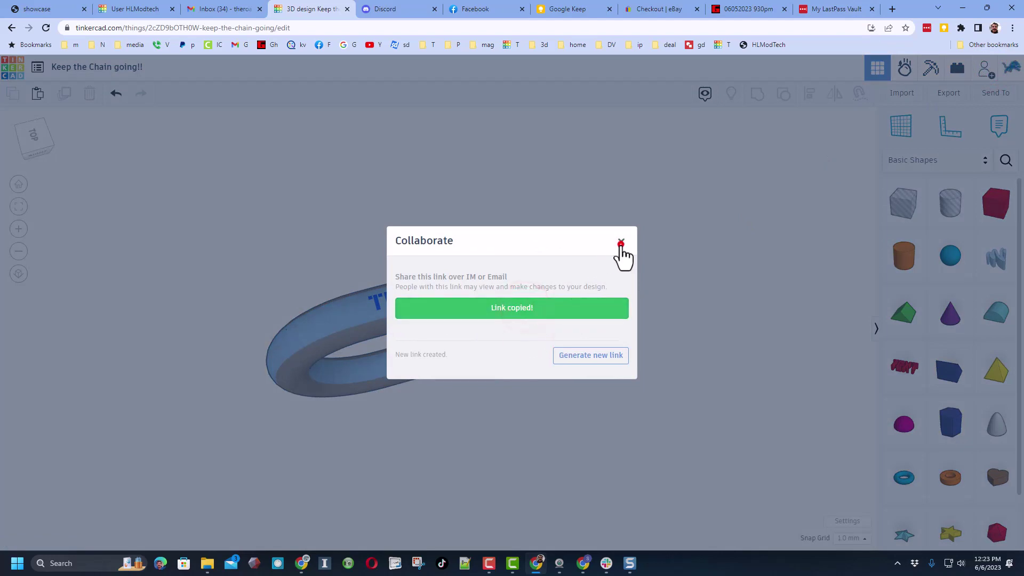
pyautogui.click(621, 243)
pyautogui.hotkey('ctrl', '2')
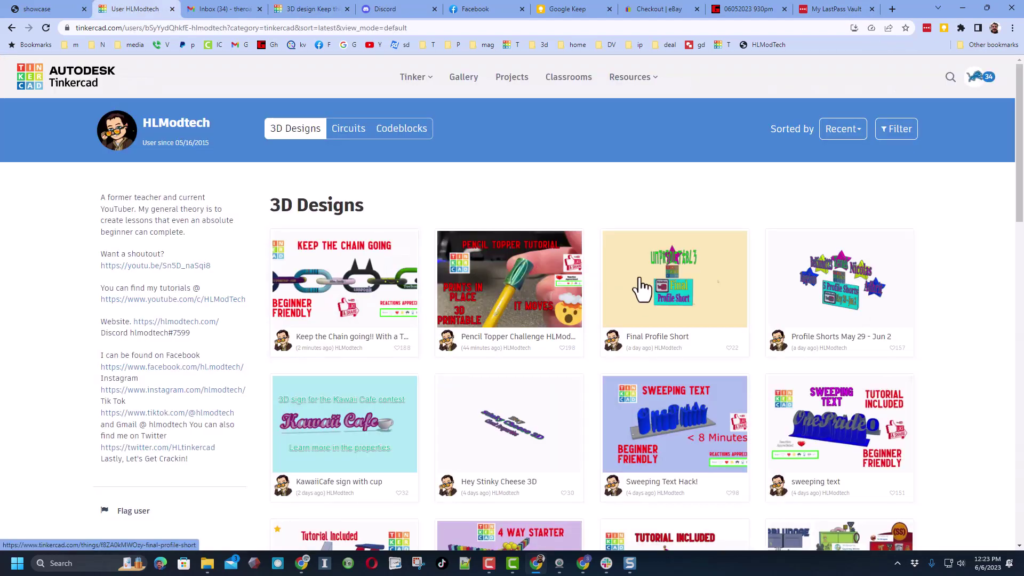
# Open the Keep the Chain going design details and follow its forms.gle share link.
pyautogui.click(353, 302)
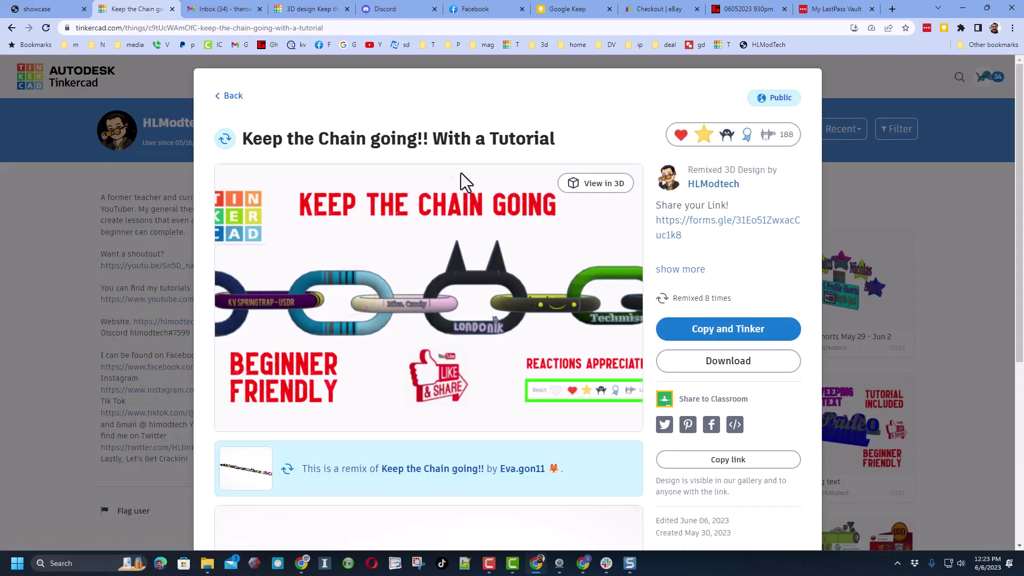
pyautogui.click(680, 232)
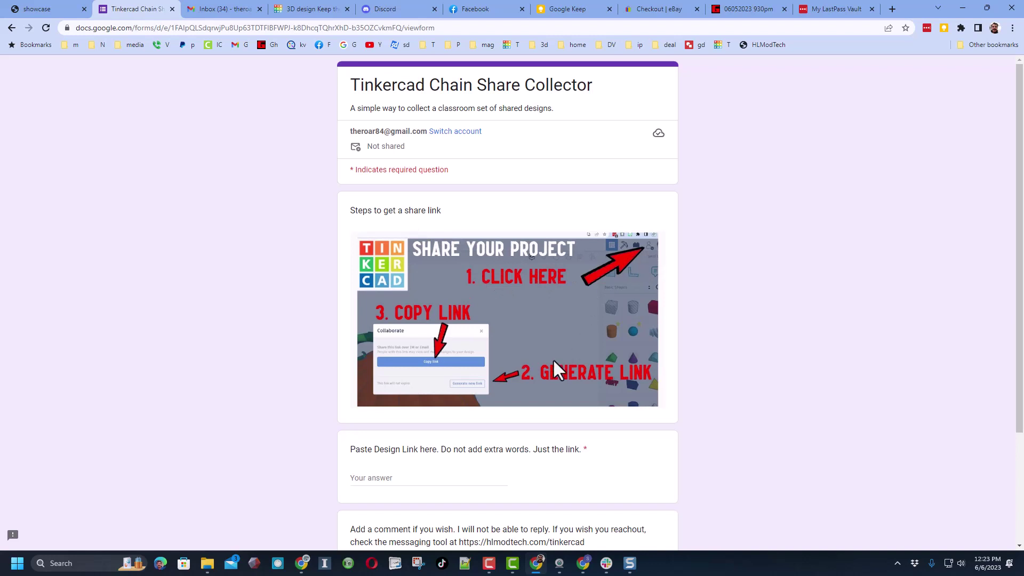
pyautogui.scroll(-2, 425, 376)
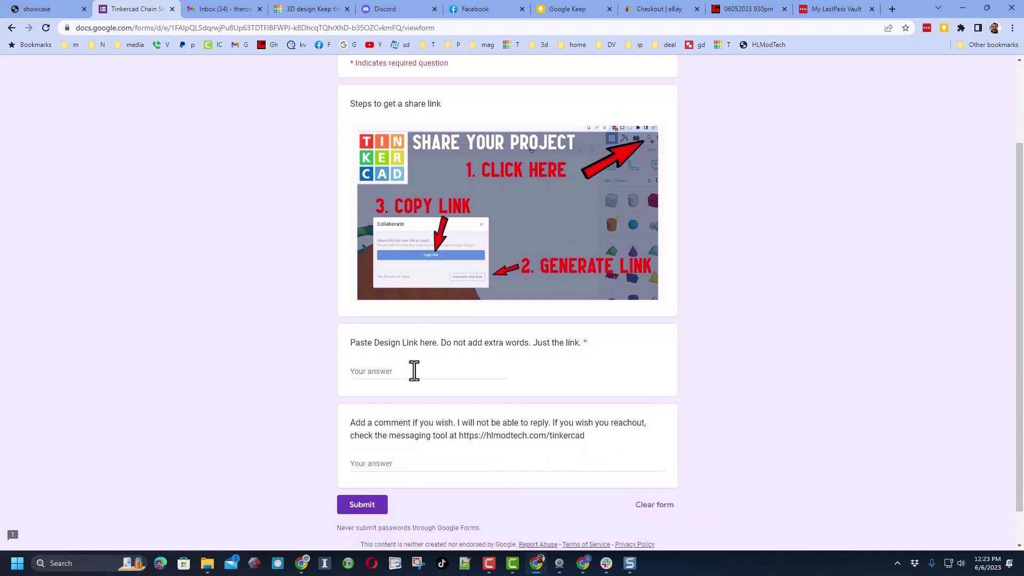
# Paste the copied design link into the Paste Design Link field, add a comment, and submit.
pyautogui.click(414, 370)
pyautogui.hotkey('ctrl', 'v')
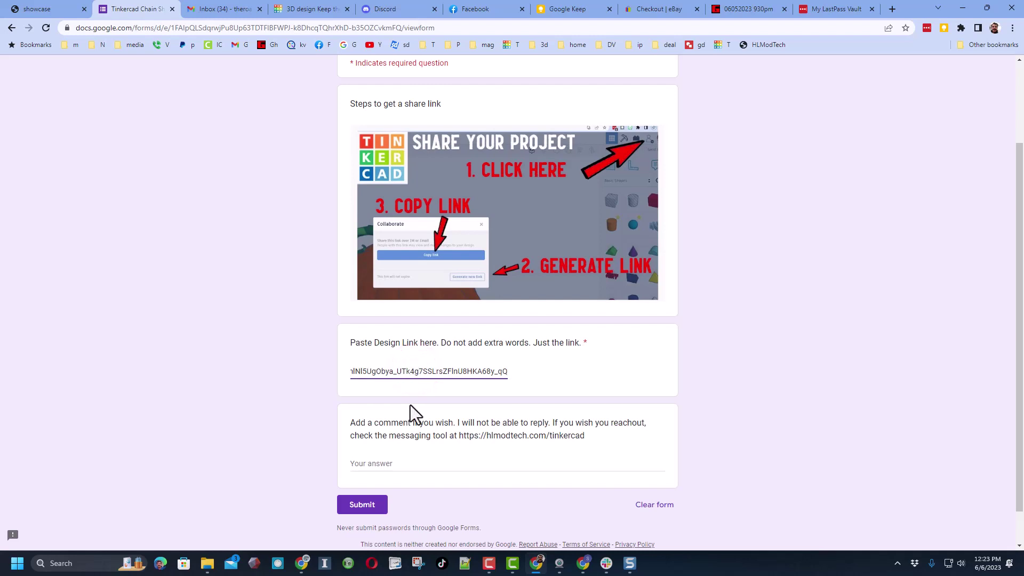
pyautogui.click(521, 349)
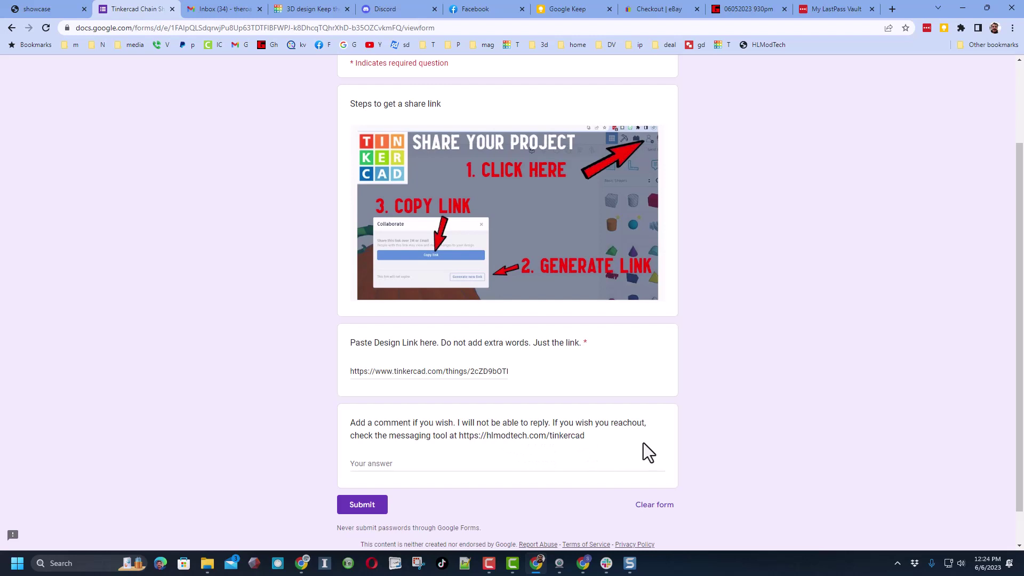
pyautogui.click(376, 460)
pyautogui.write('Hi!')
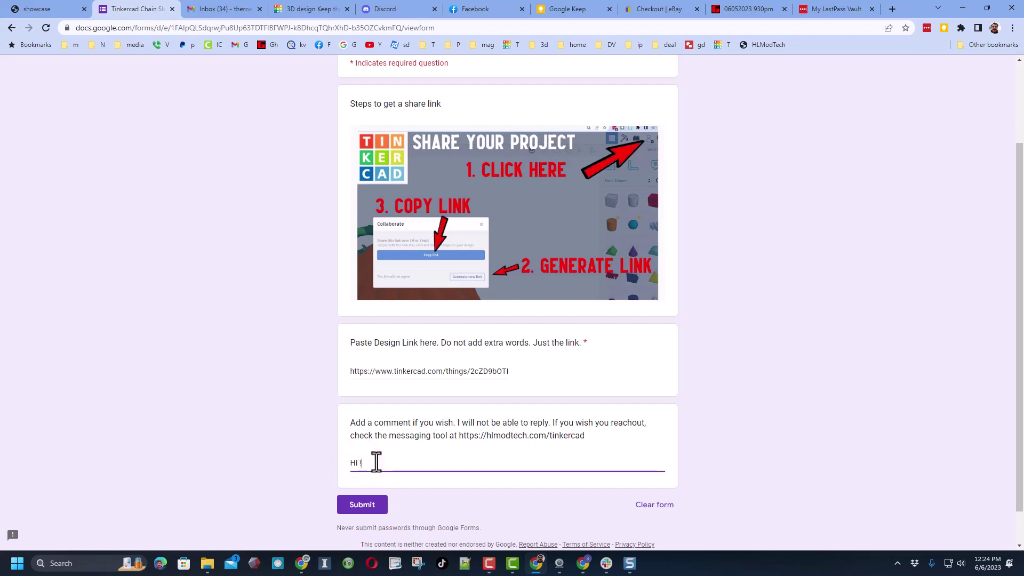
pyautogui.click(361, 506)
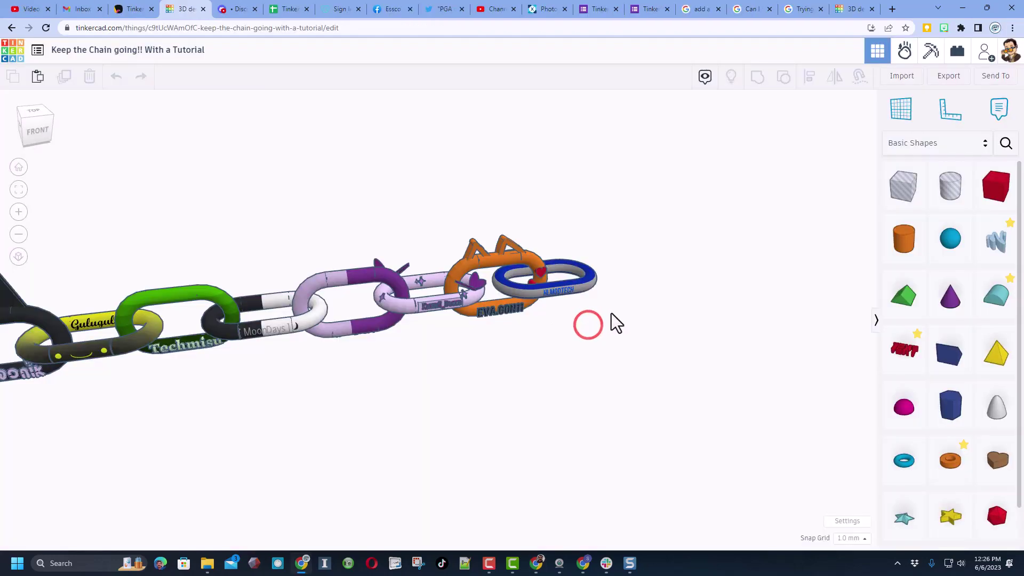
# Paste the copied piece into the group chain design and orbit to a top view.
pyautogui.hotkey('ctrl', 'v')
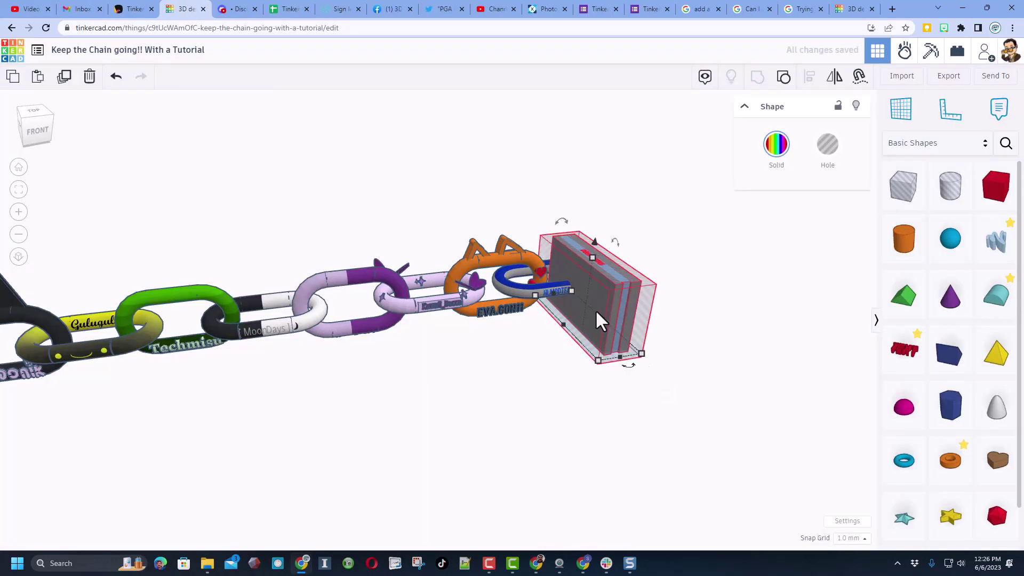
pyautogui.moveTo(592, 303)
pyautogui.mouseDown(button='right')
pyautogui.moveTo(432, 372)
pyautogui.moveTo(496, 341)
pyautogui.moveTo(178, 263)
pyautogui.mouseUp(button='right')
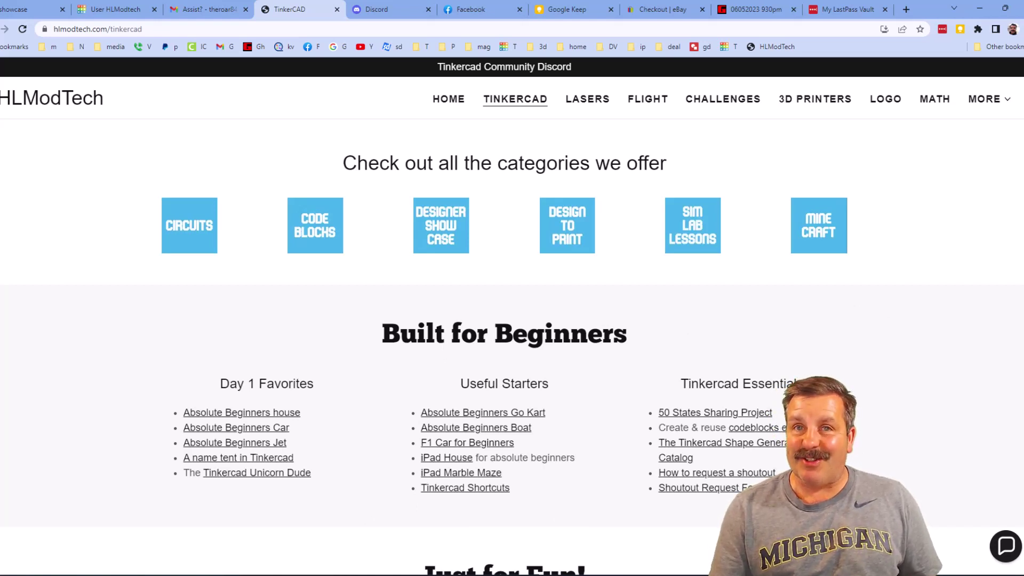
# Open and close the Contact Us chat, then open the Tinkercad Community Discord invite.
pyautogui.click(1006, 543)
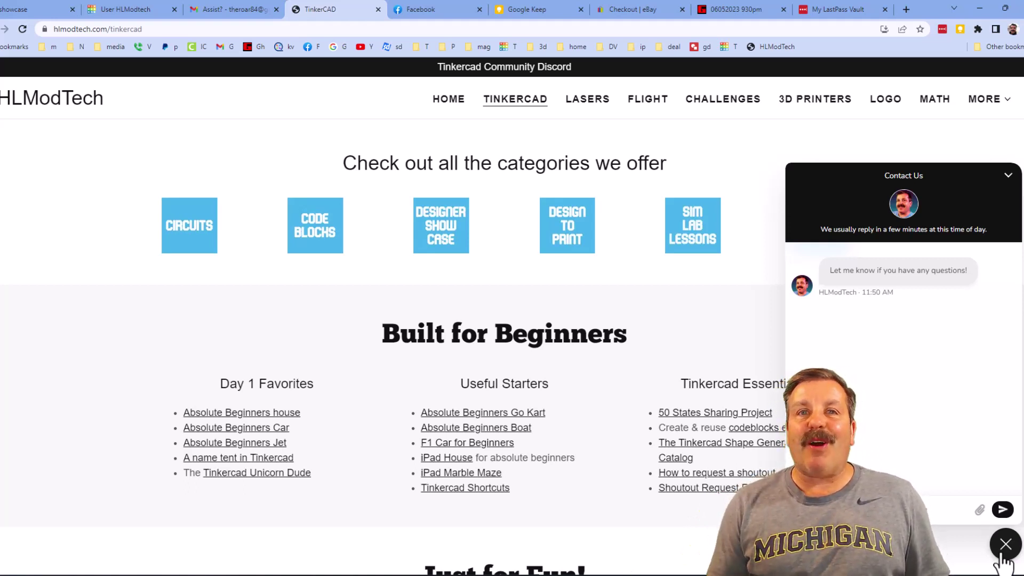
pyautogui.click(1005, 548)
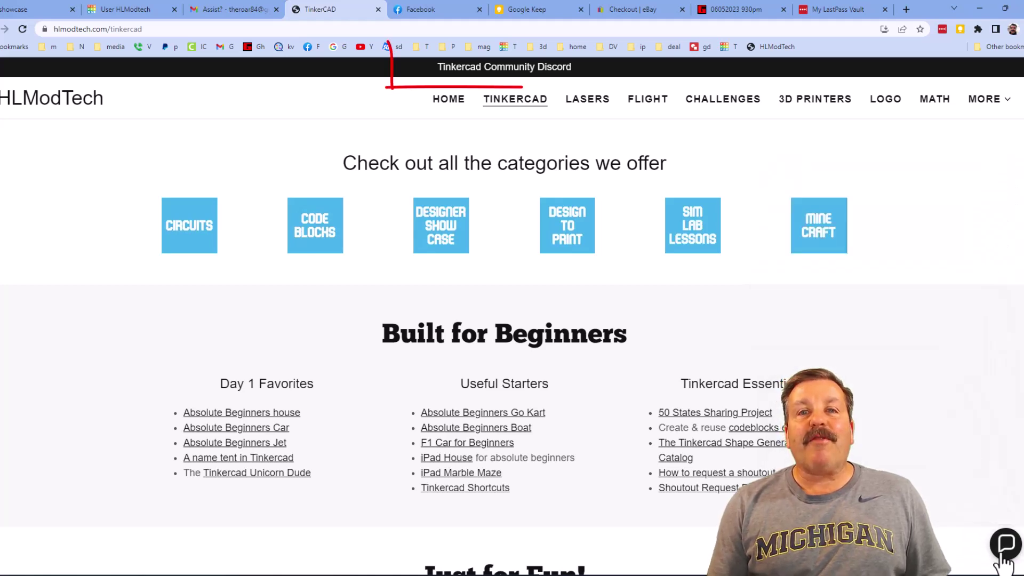
pyautogui.click(485, 81)
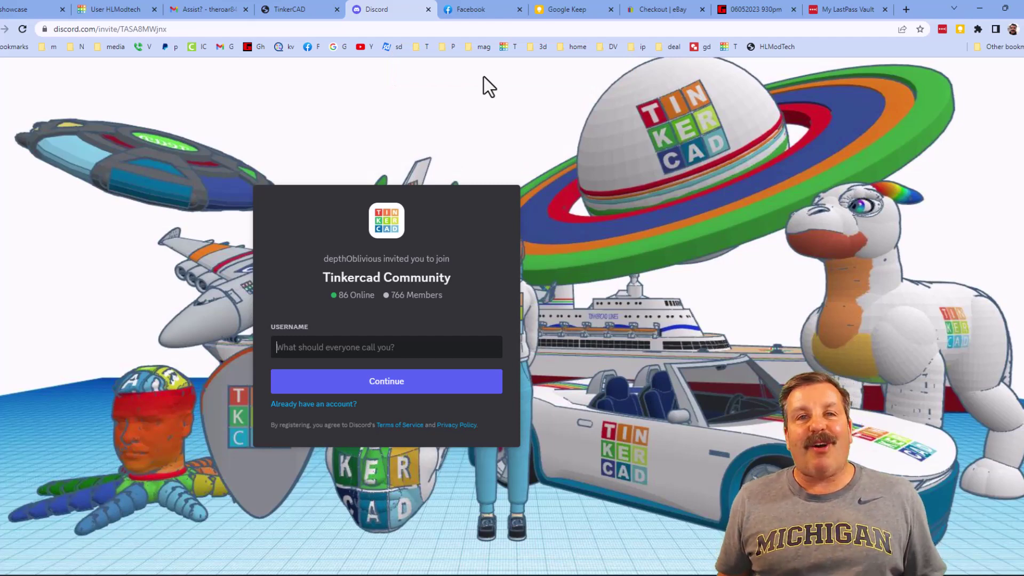
pyautogui.hotkey('ctrl', 'shift', 'Tab')
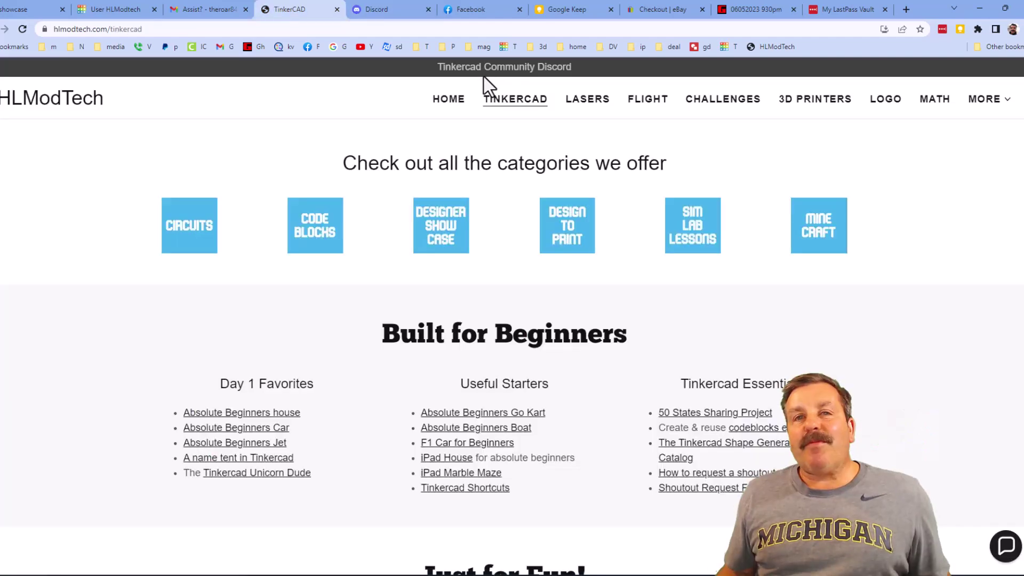